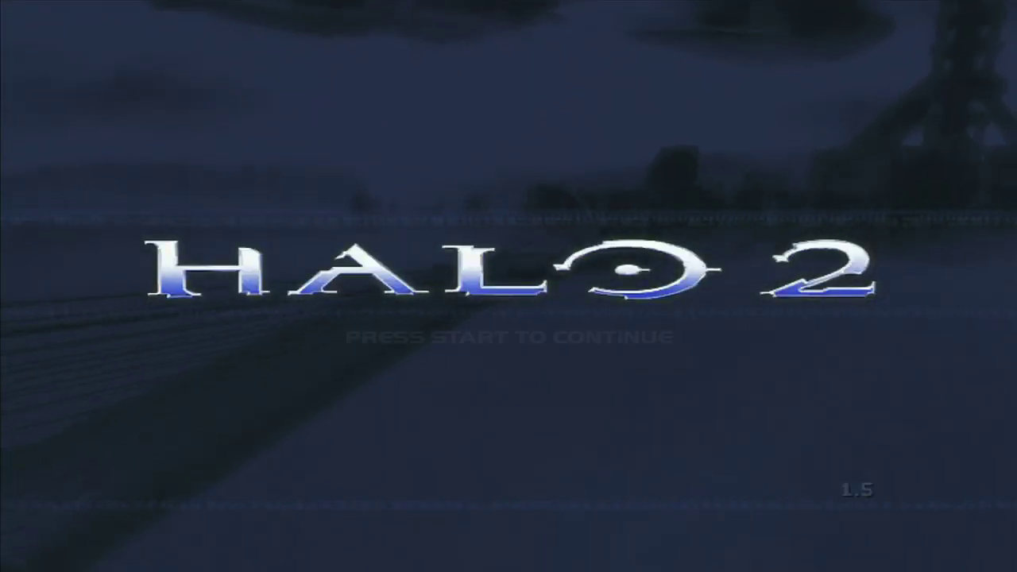
Get into Halo 2's System Link game list without signing in, using the default profile
key(Return)
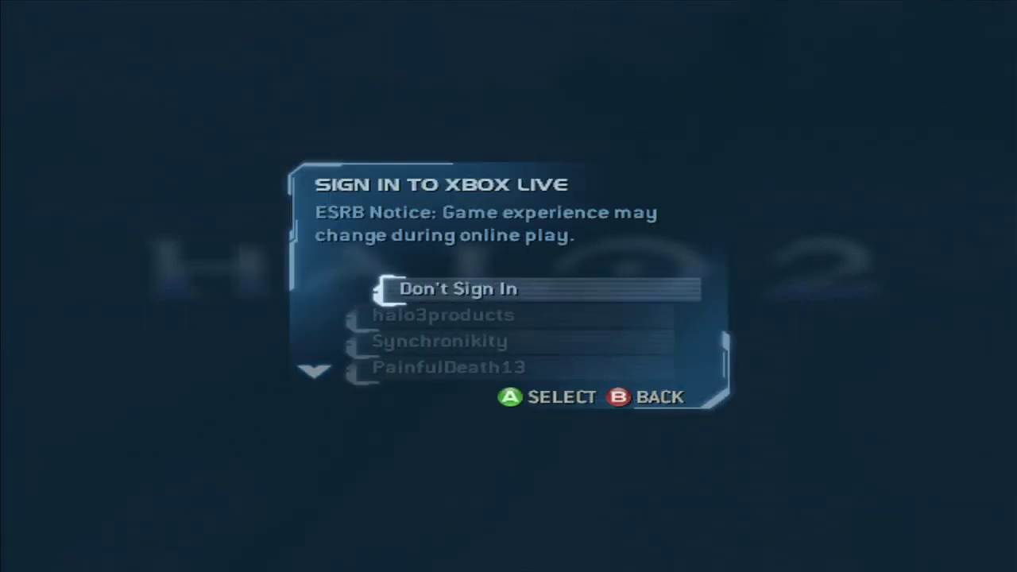
key(Escape)
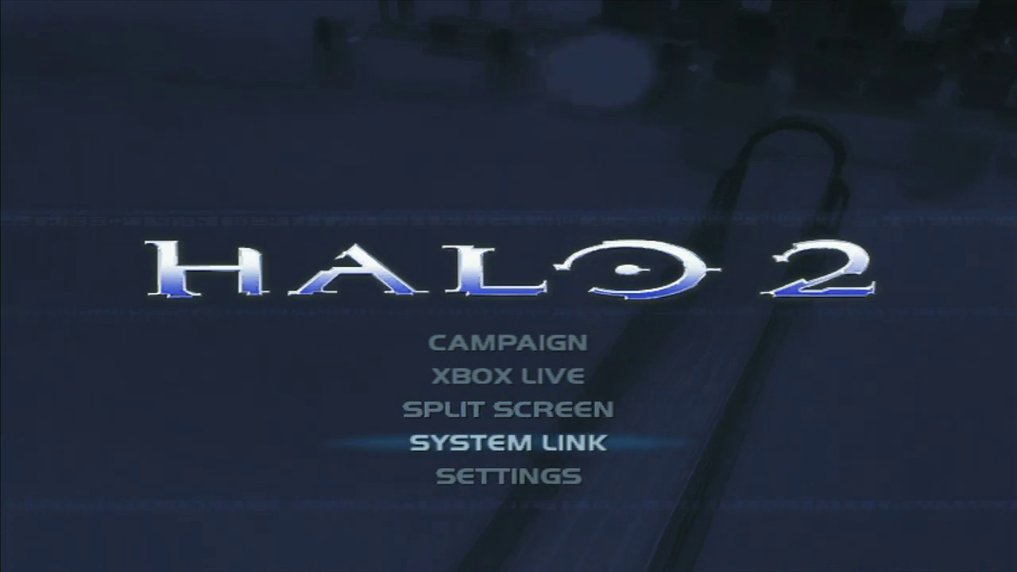
key(Return)
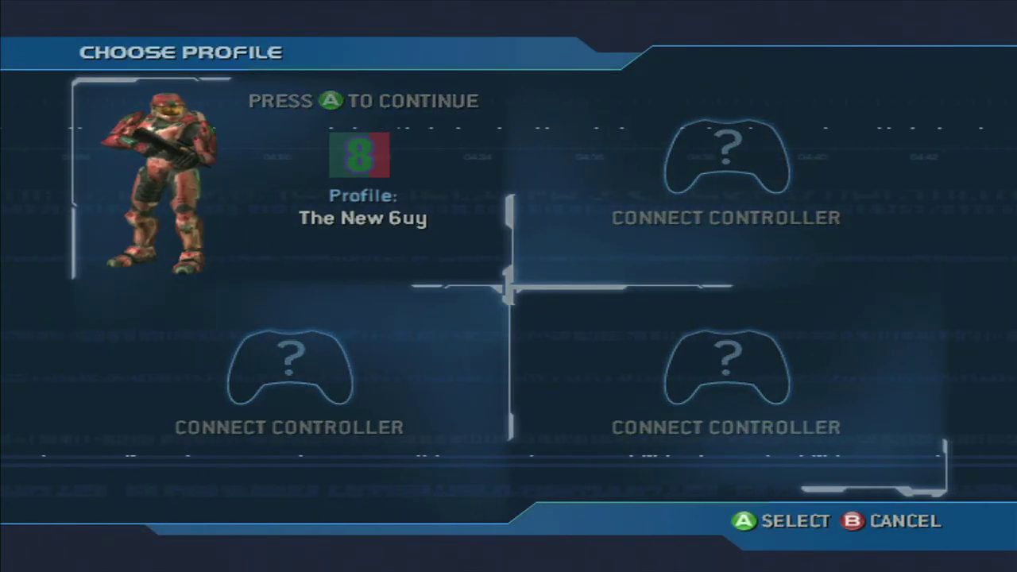
key(Return)
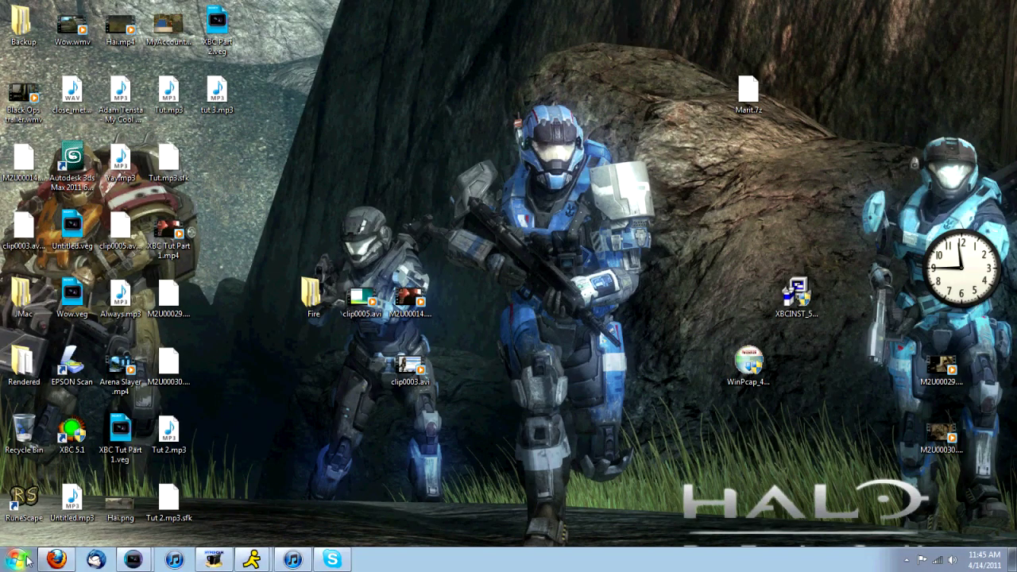
Enable Internet Connection Sharing on Wireless Network Connection 3 for Local Area Connection
click(16, 559)
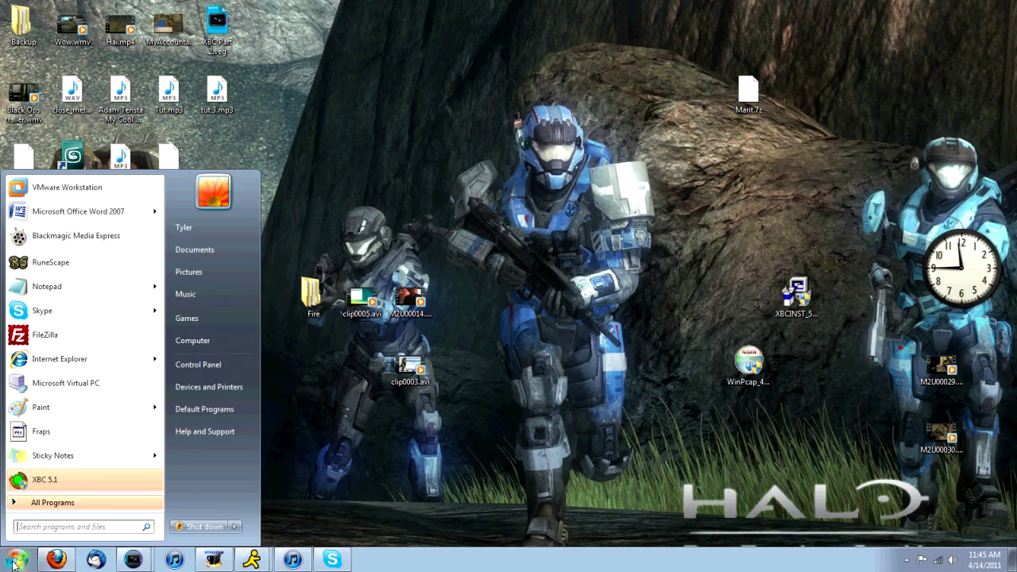
click(233, 368)
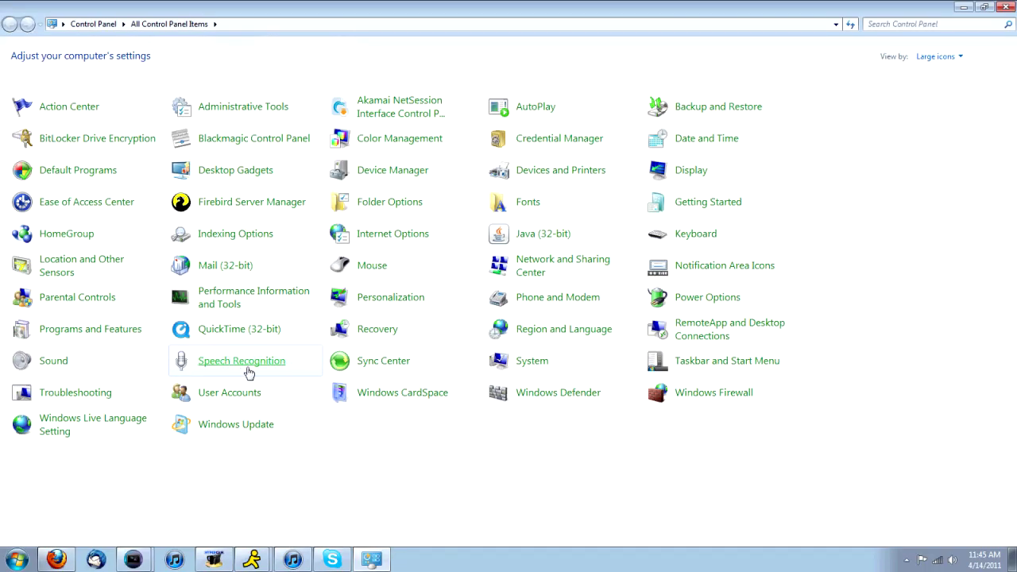
click(556, 266)
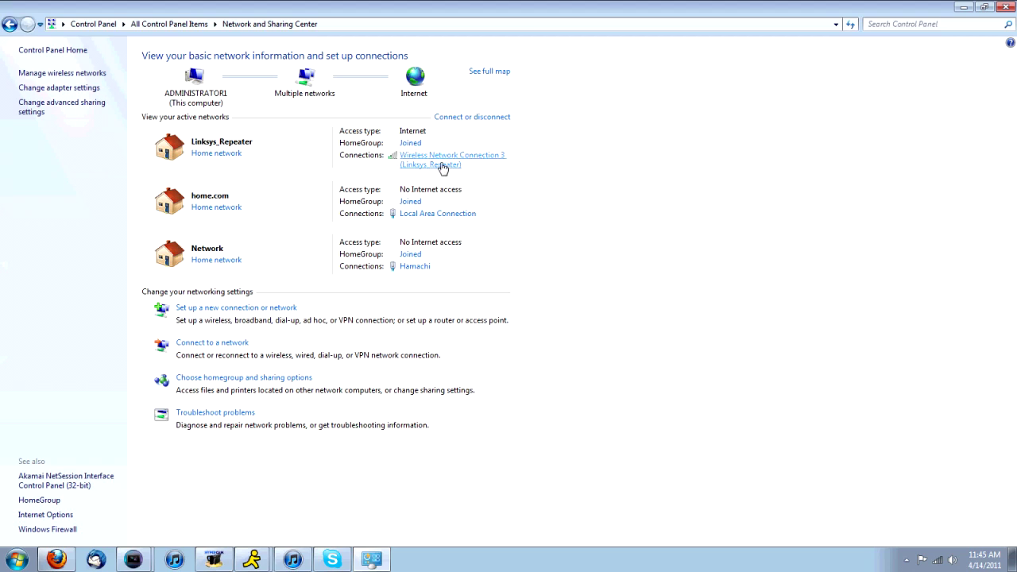
click(442, 165)
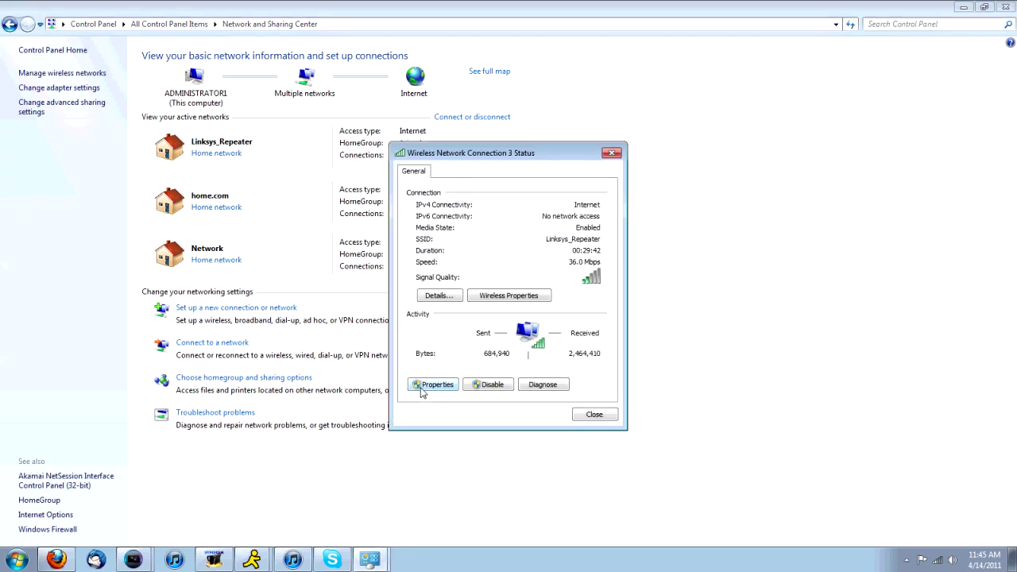
click(422, 389)
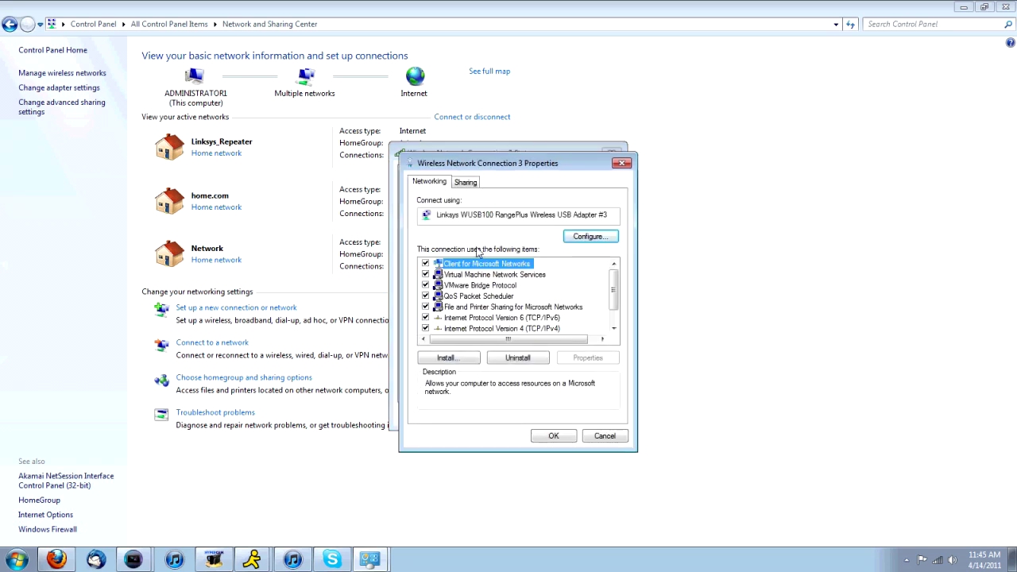
click(466, 183)
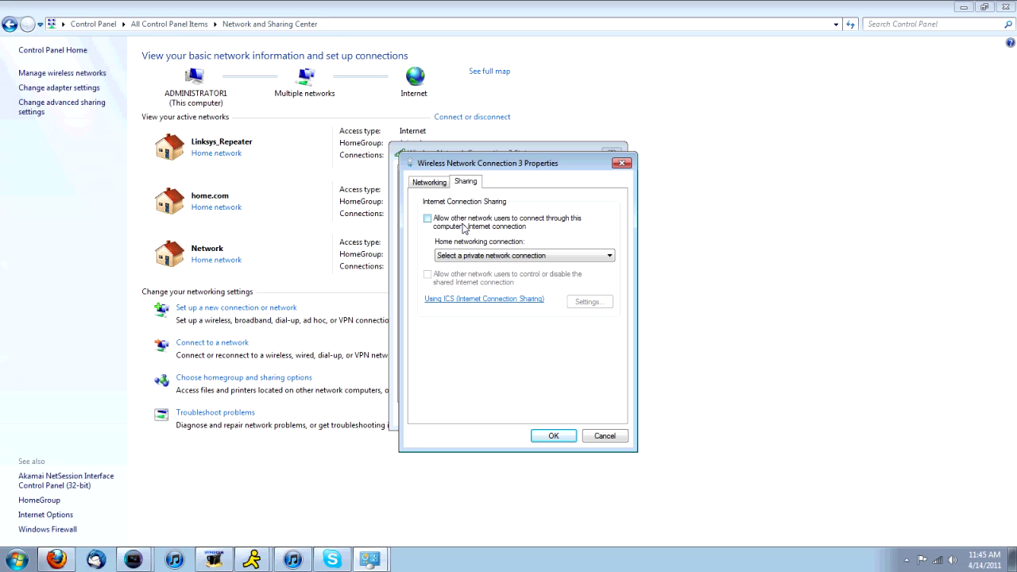
click(464, 228)
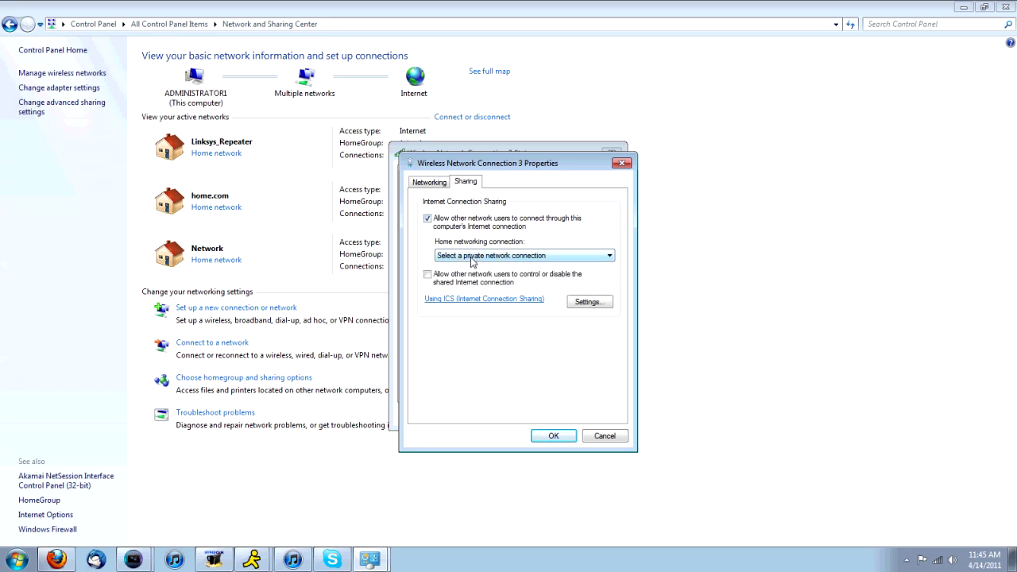
click(471, 260)
click(473, 275)
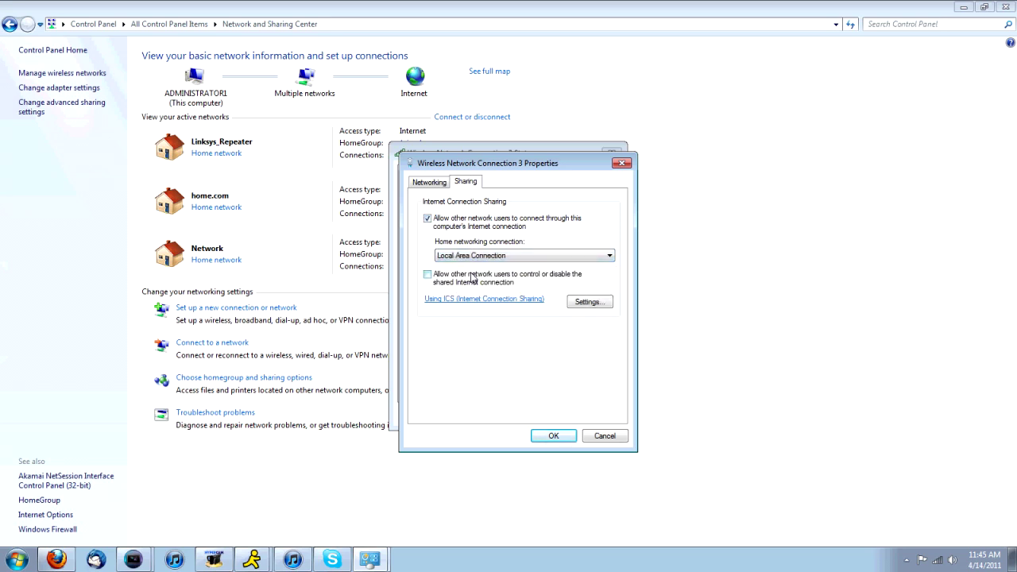
click(554, 436)
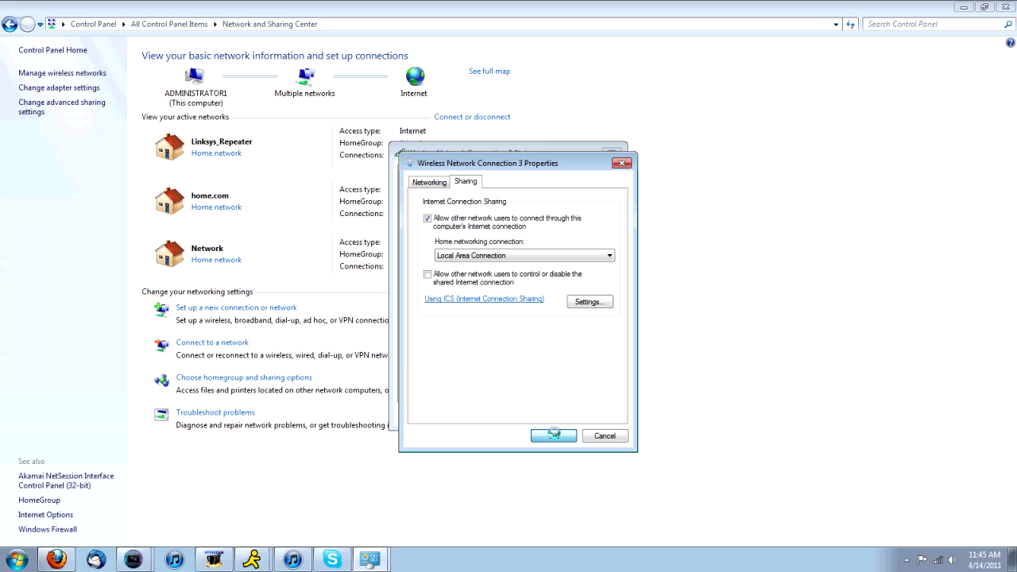
click(594, 416)
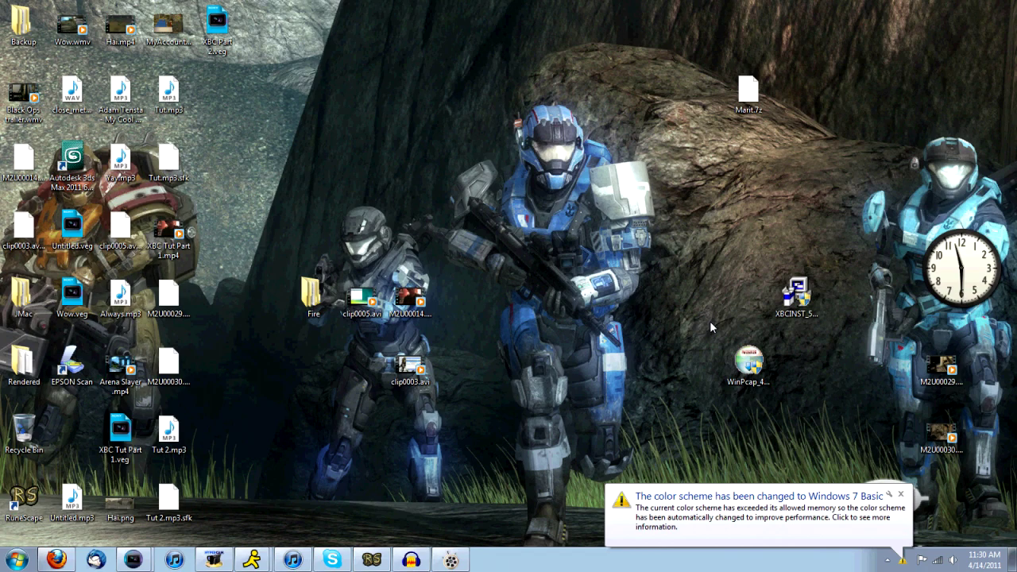
Dismiss the colour-scheme notification balloon on the desktop
click(901, 494)
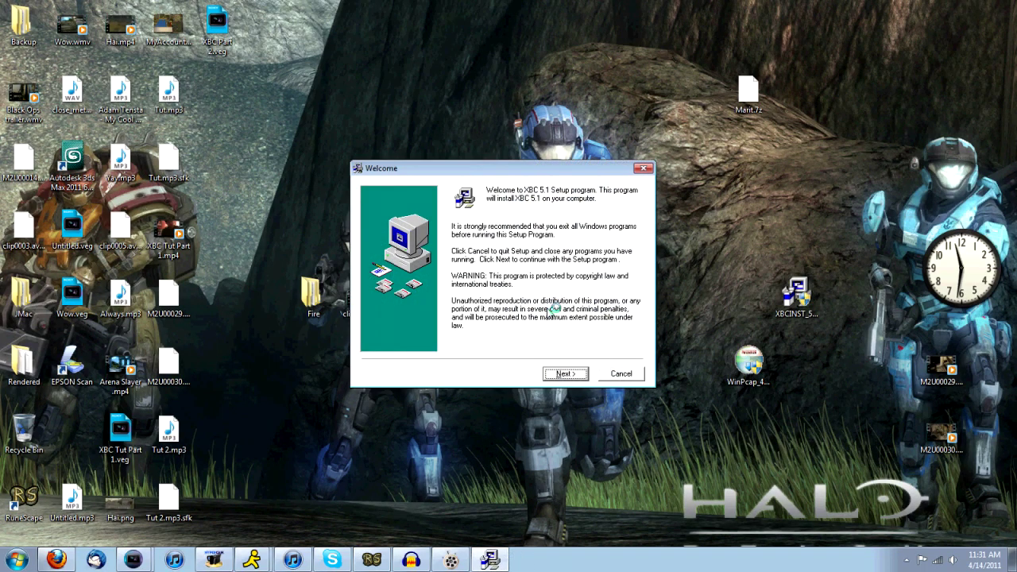
Install XBC 5.1 with default folder, WinPcap packet driver, WinPcap included, and both shortcuts
click(563, 375)
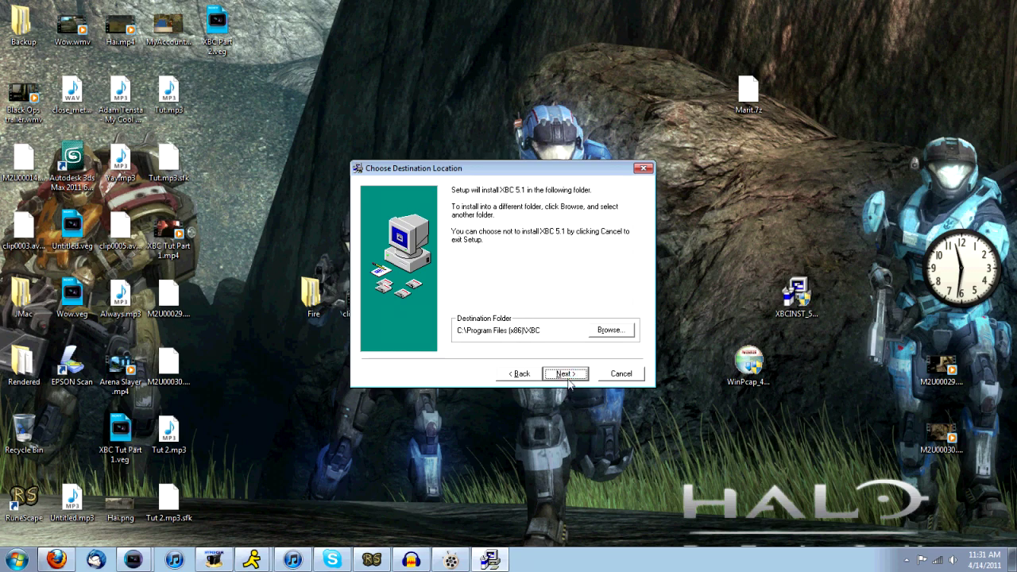
click(565, 375)
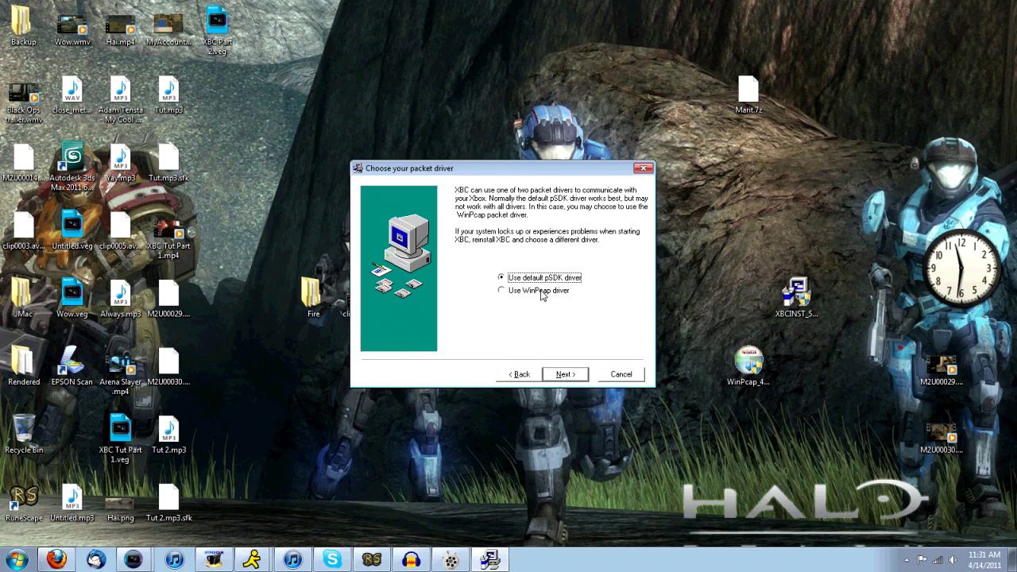
click(541, 294)
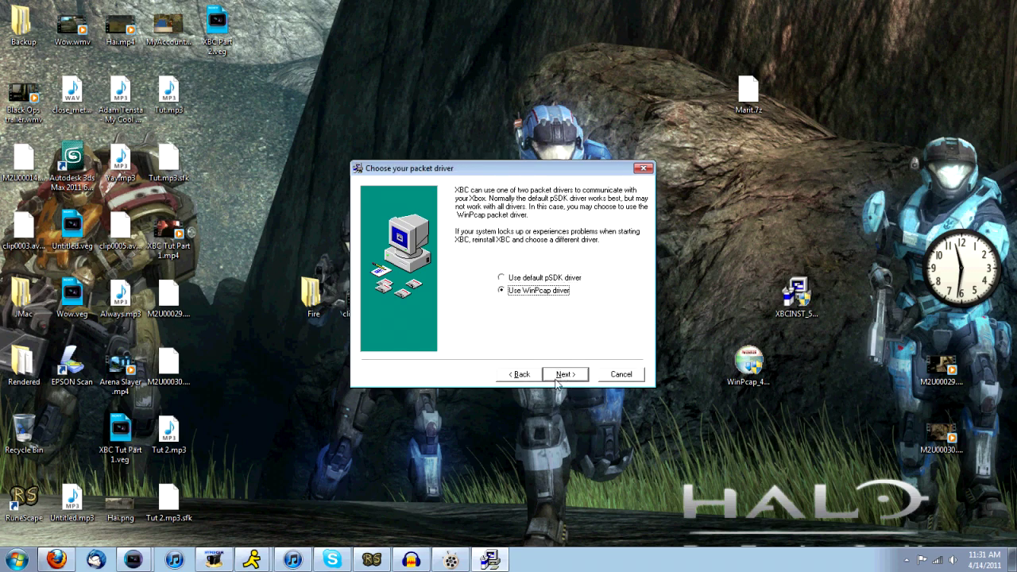
click(559, 376)
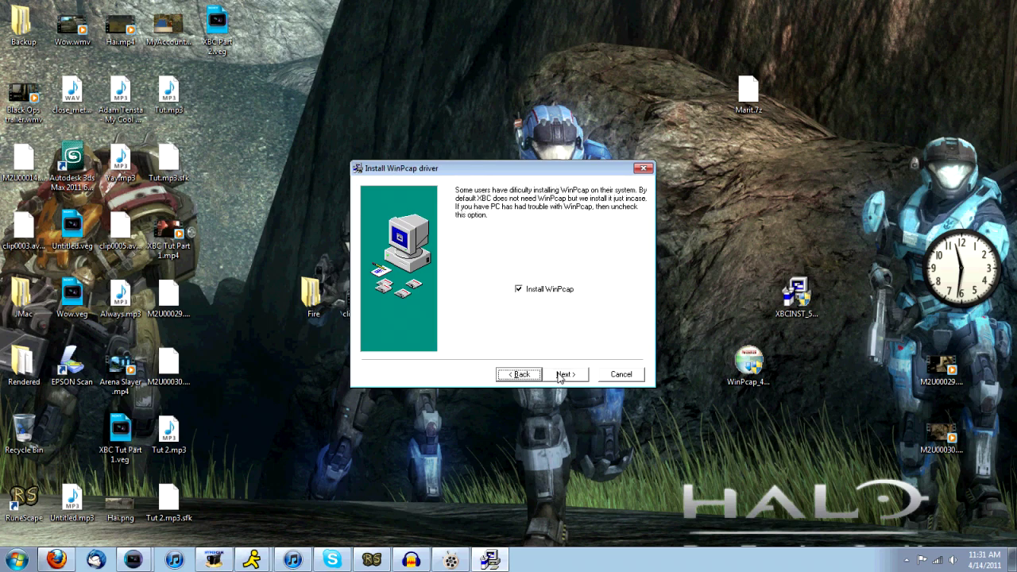
click(563, 374)
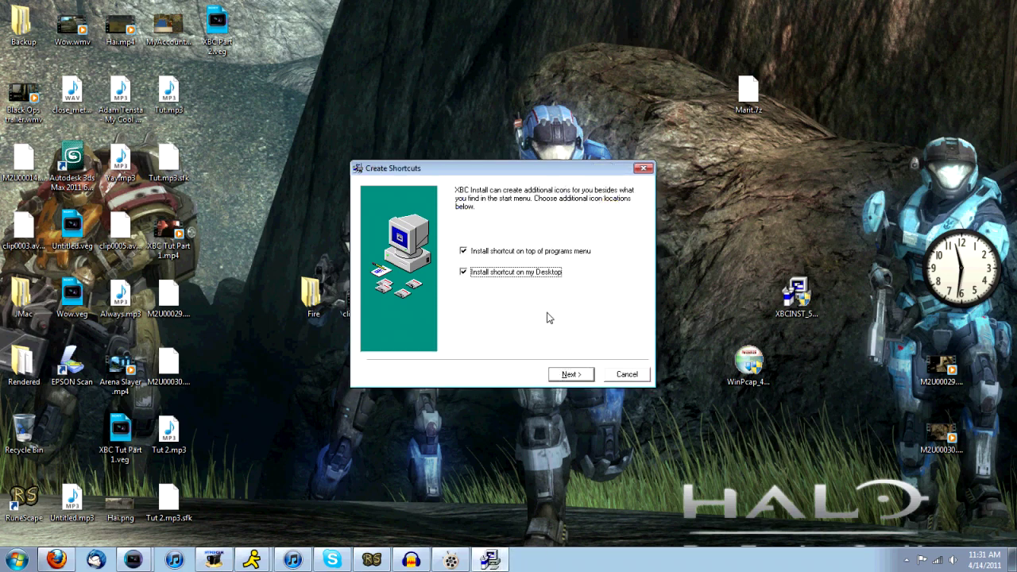
click(573, 374)
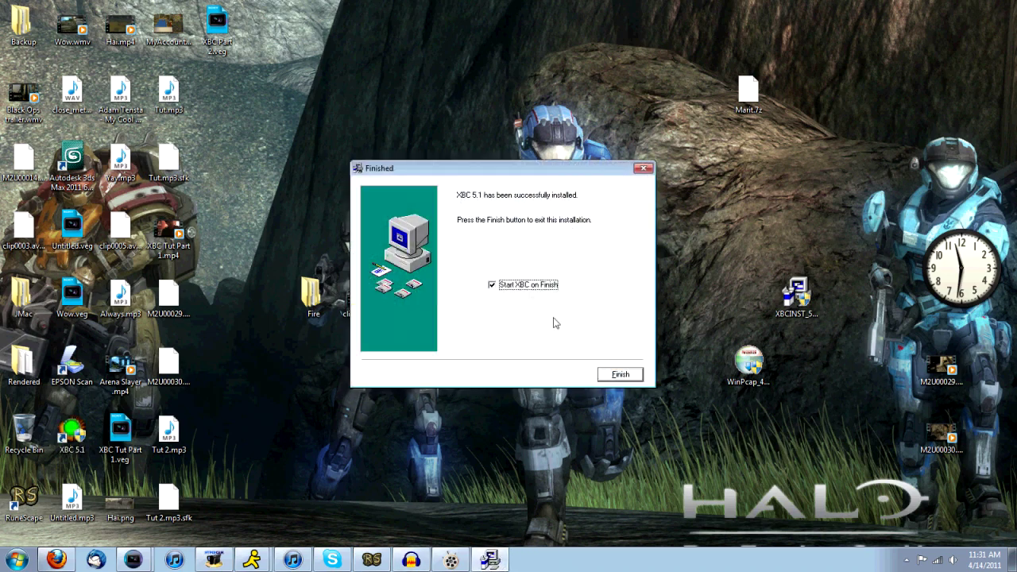
click(618, 374)
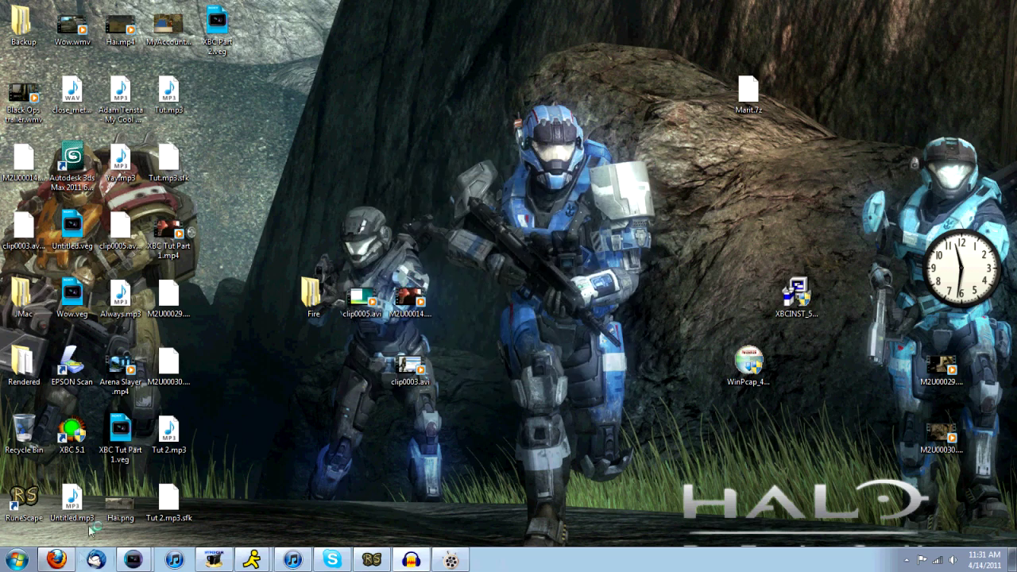
click(57, 560)
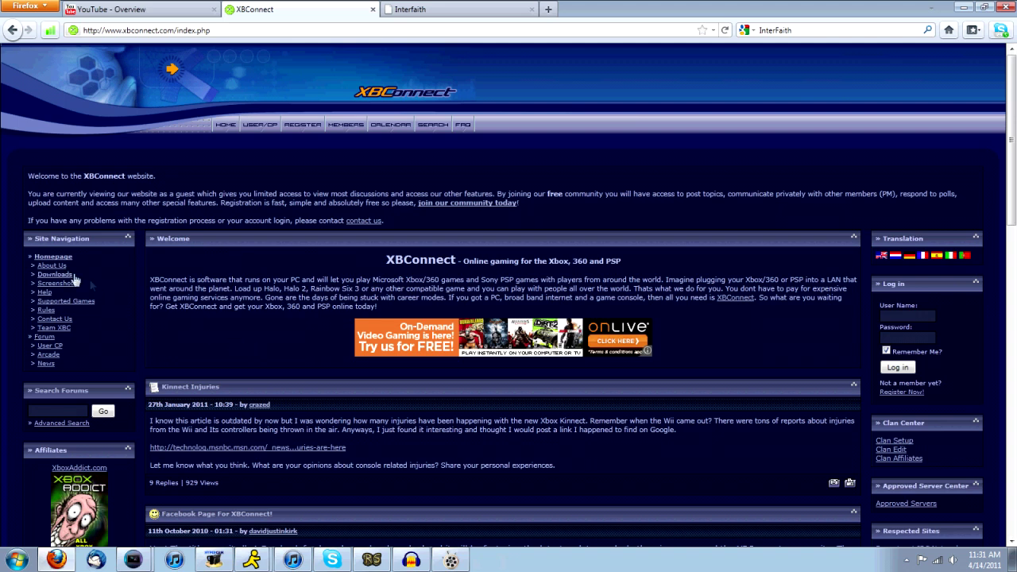
Browse the XBConnect Downloads page listing the 5.2 builds, then minimize Firefox
click(64, 275)
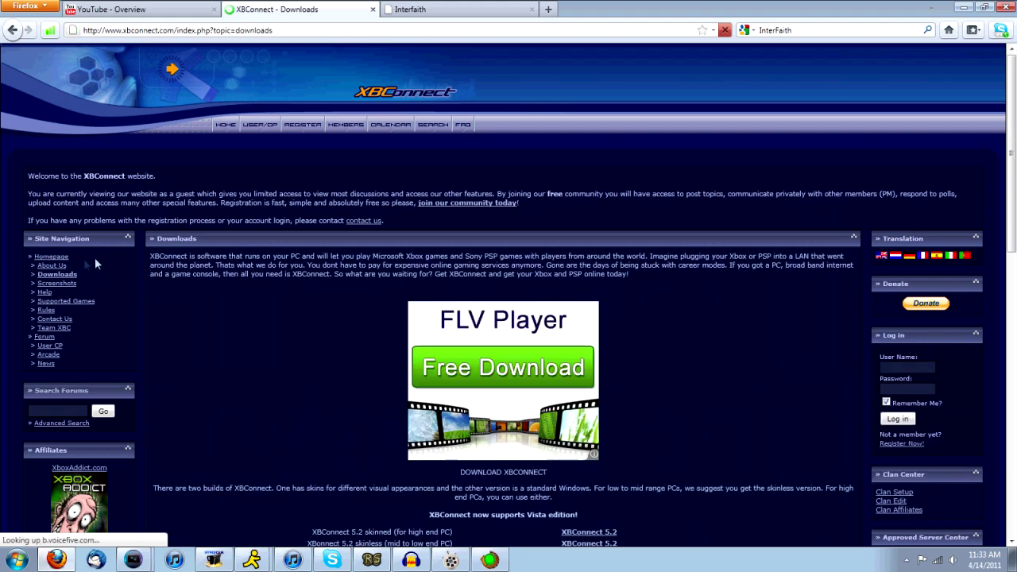
scroll(231, 371, down, 3)
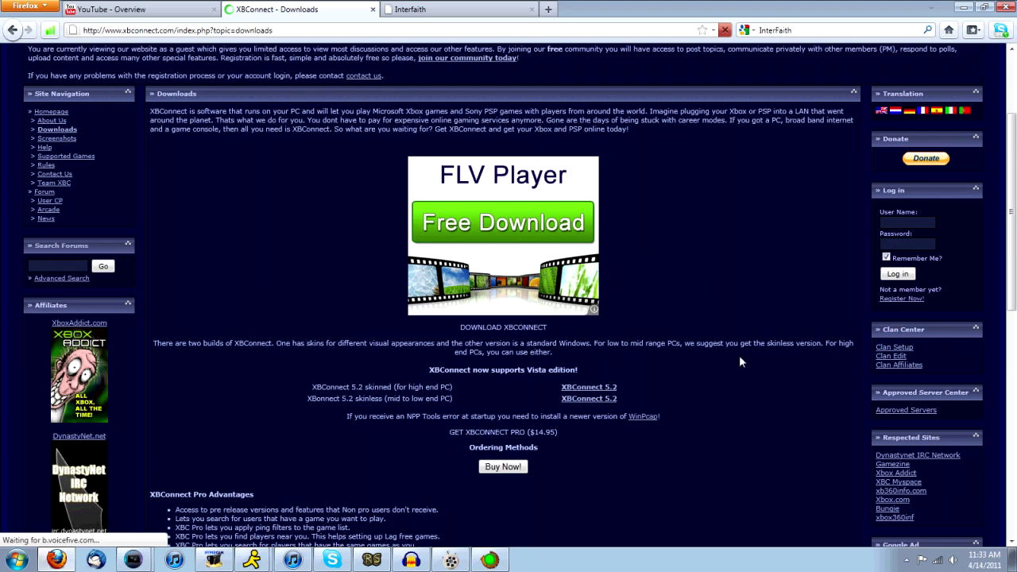
click(959, 7)
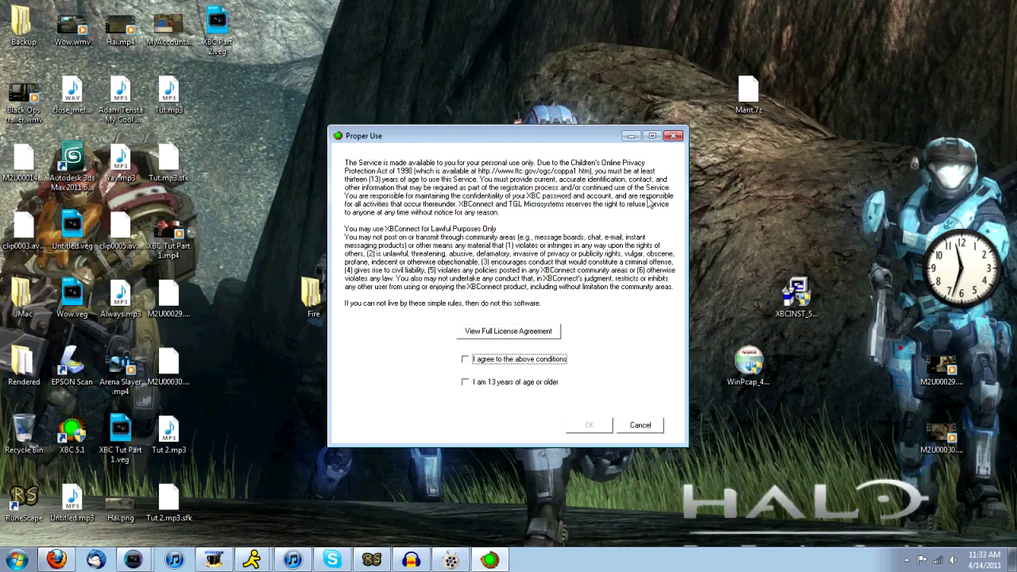
Move the Proper Use agreement to the upper left and continue past the WinPcap splash screen
drag(612, 135, 451, 93)
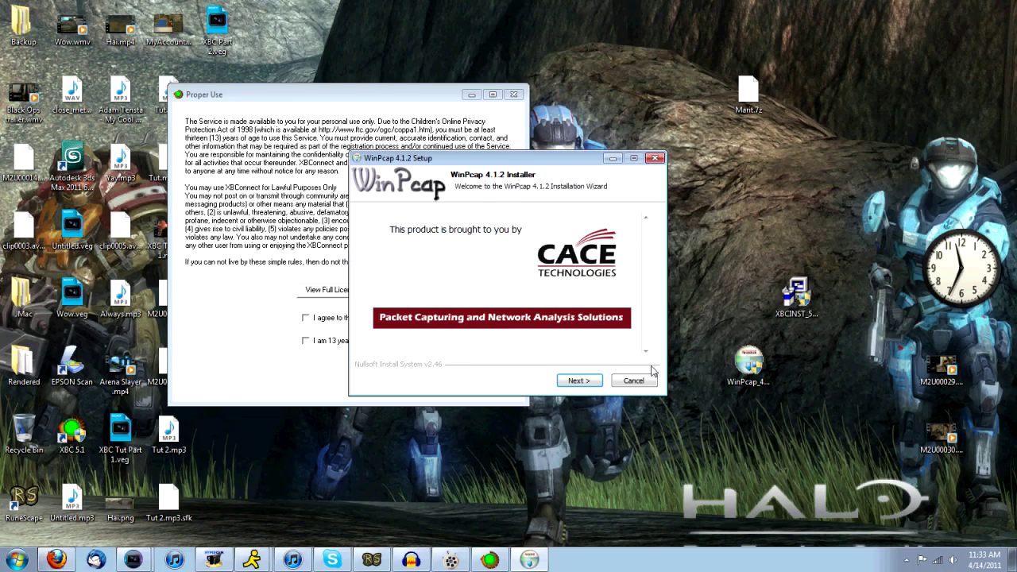
click(580, 381)
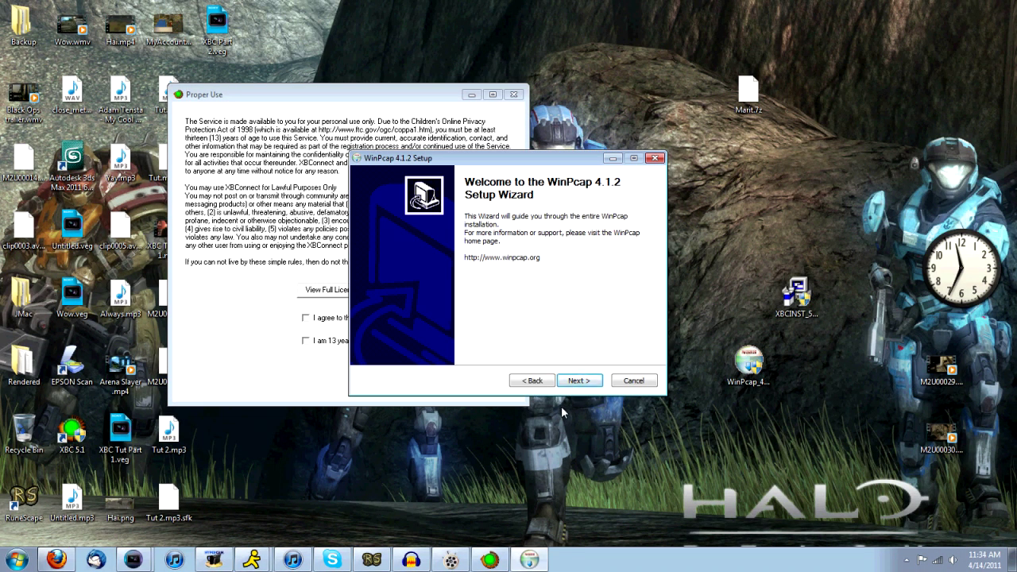